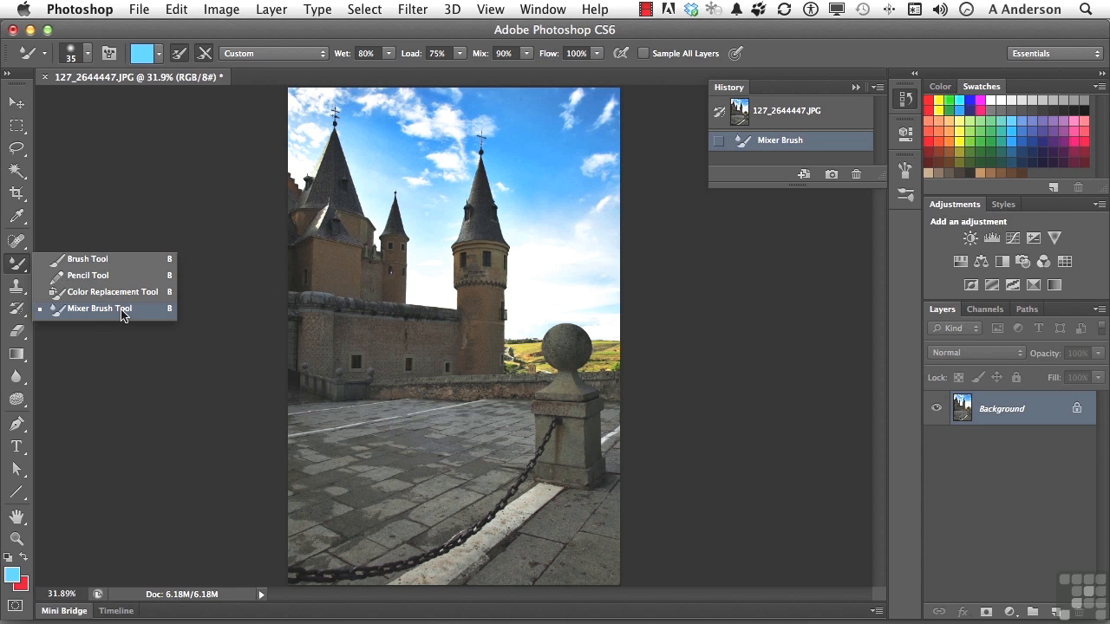
# Step: Try the Mixer Brush on the right tower's roof directly on the Background layer, and undo the stroke
pyautogui.click(121, 309)
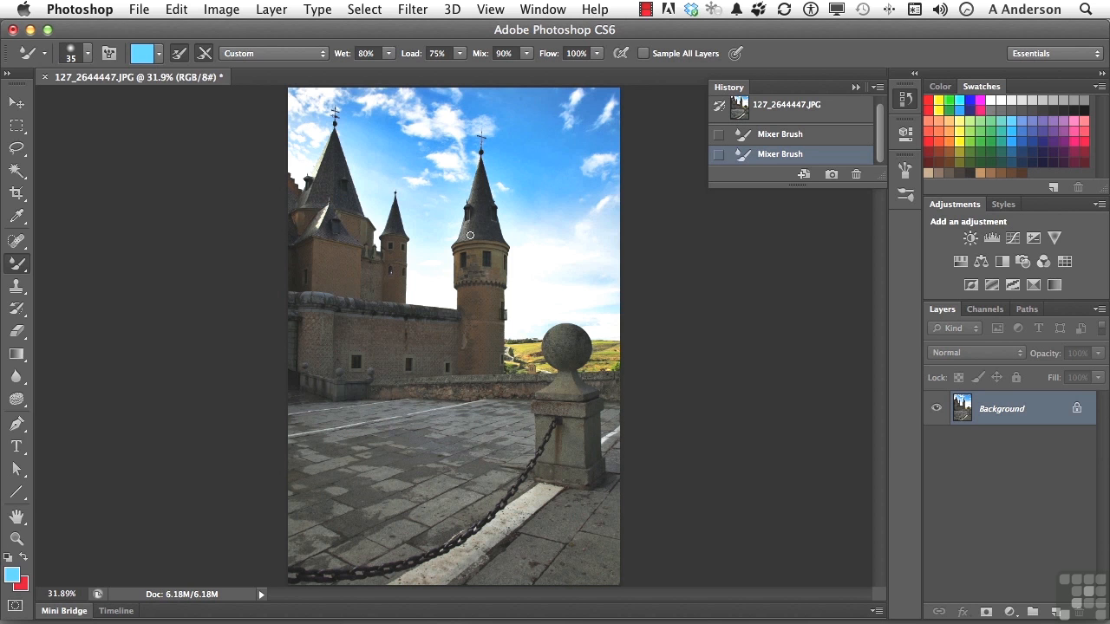
pyautogui.moveTo(470, 235)
pyautogui.mouseDown()
pyautogui.moveTo(538, 228)
pyautogui.moveTo(475, 217)
pyautogui.moveTo(519, 213)
pyautogui.moveTo(462, 213)
pyautogui.moveTo(530, 203)
pyautogui.moveTo(449, 194)
pyautogui.moveTo(514, 191)
pyautogui.moveTo(525, 180)
pyautogui.moveTo(449, 181)
pyautogui.moveTo(505, 184)
pyautogui.moveTo(519, 177)
pyautogui.moveTo(463, 176)
pyautogui.moveTo(532, 171)
pyautogui.moveTo(493, 160)
pyautogui.mouseUp()
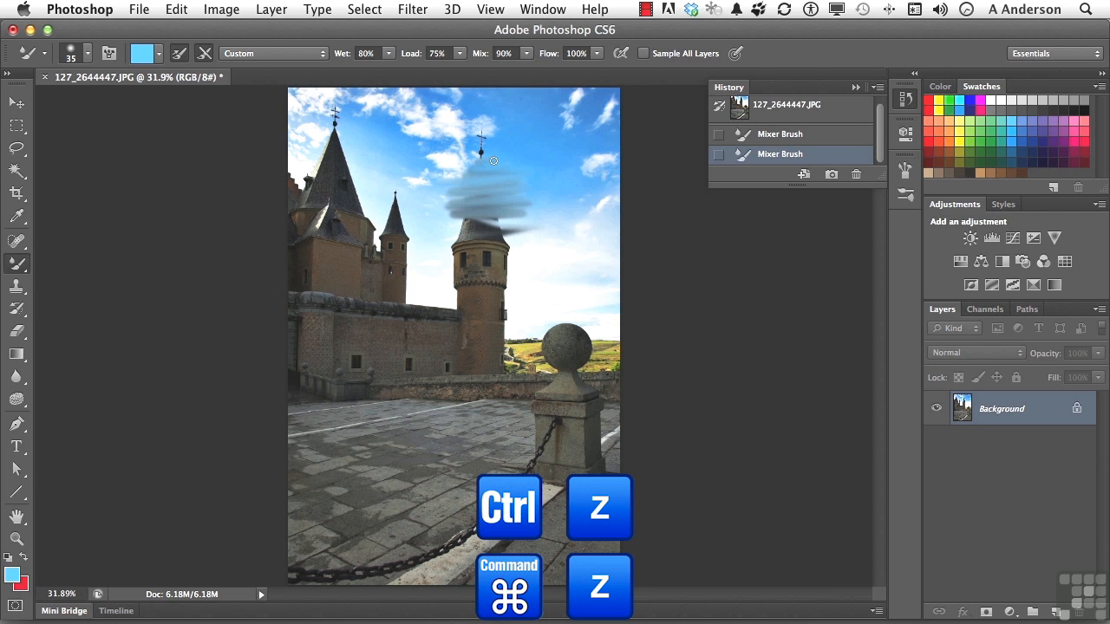
pyautogui.hotkey('ctrl', 'z')
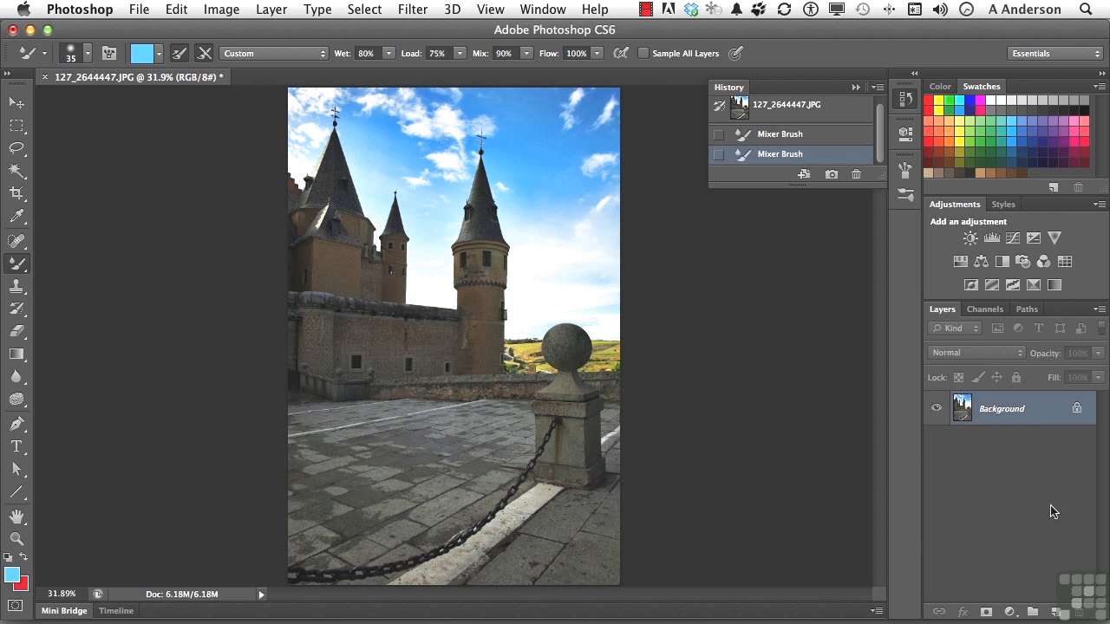
# Step: Add a new empty layer above the Background and enable Sample All Layers for the Mixer Brush
pyautogui.click(1056, 611)
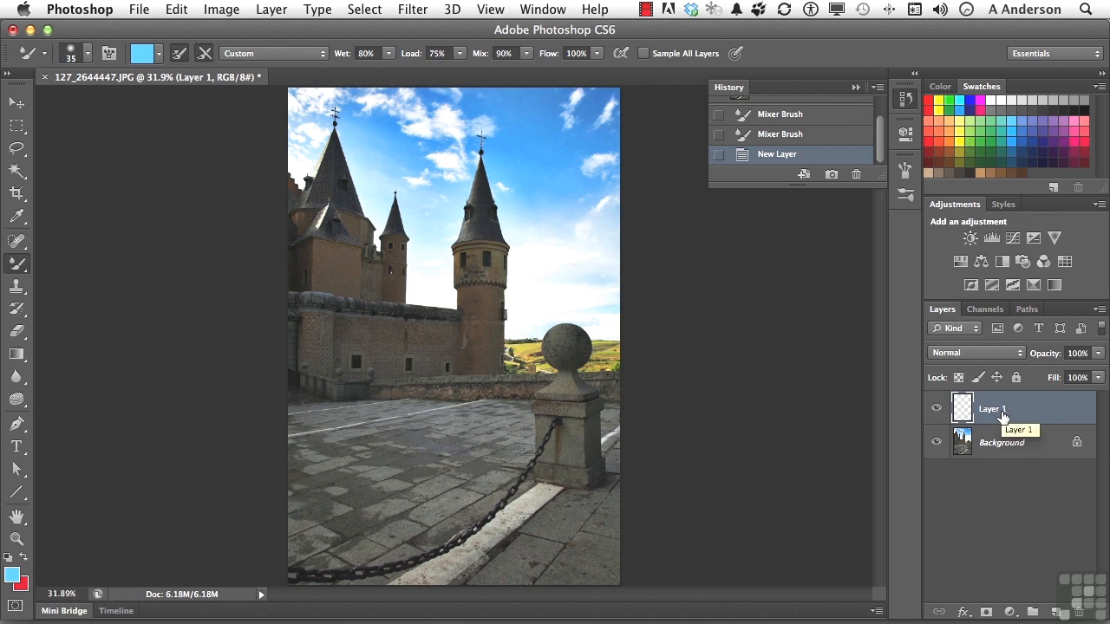
pyautogui.click(643, 54)
pyautogui.click(160, 57)
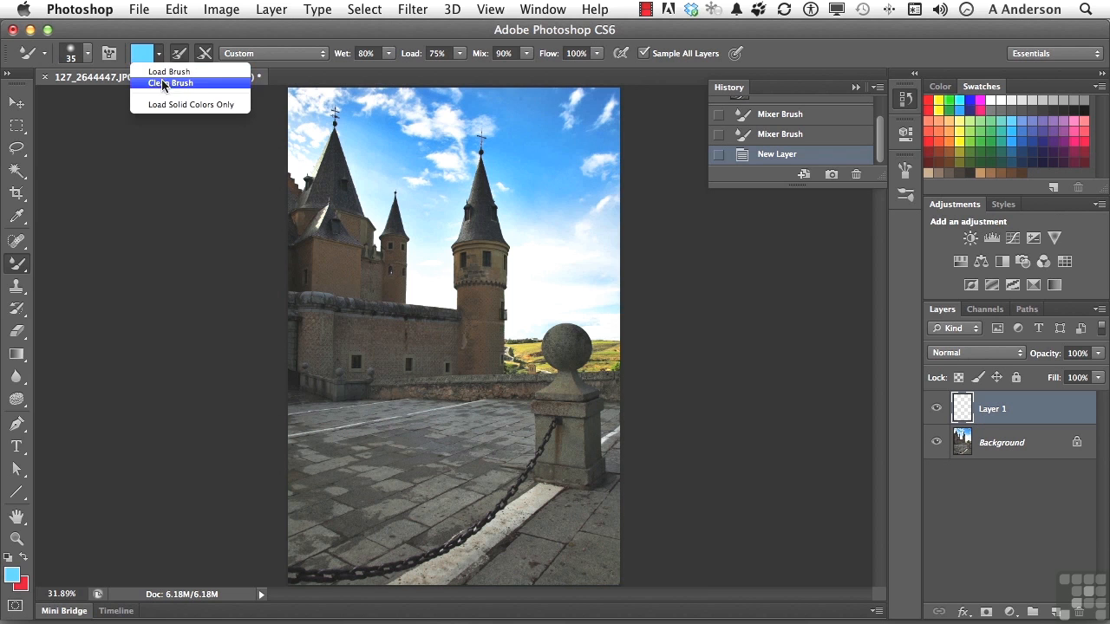
pyautogui.click(165, 128)
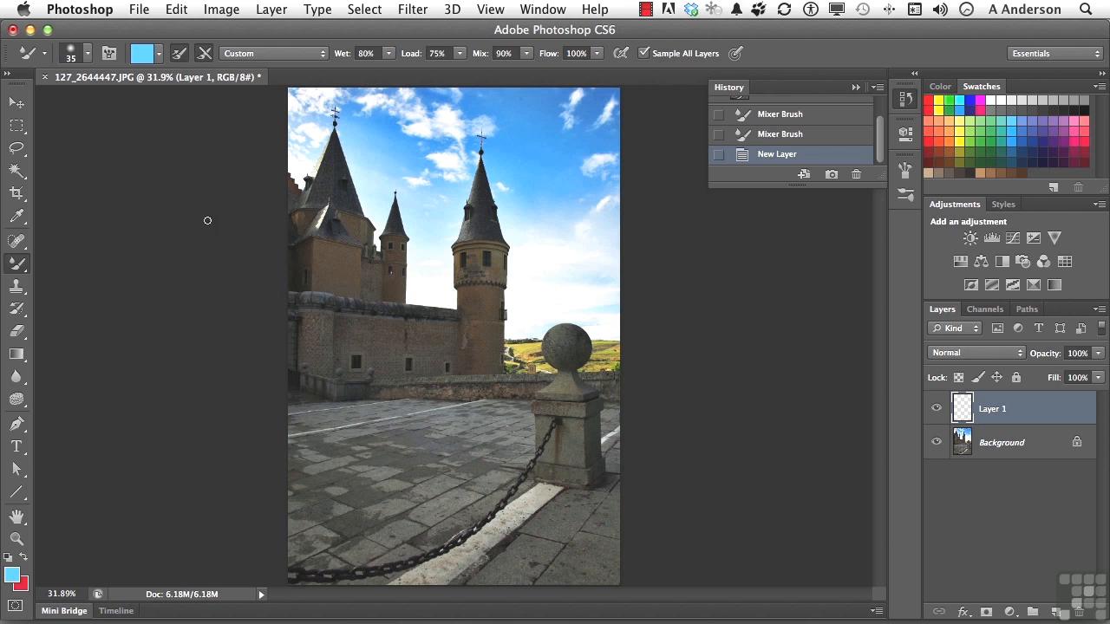
# Step: Turn off both loading and cleaning the Mixer Brush after each stroke
pyautogui.click(179, 53)
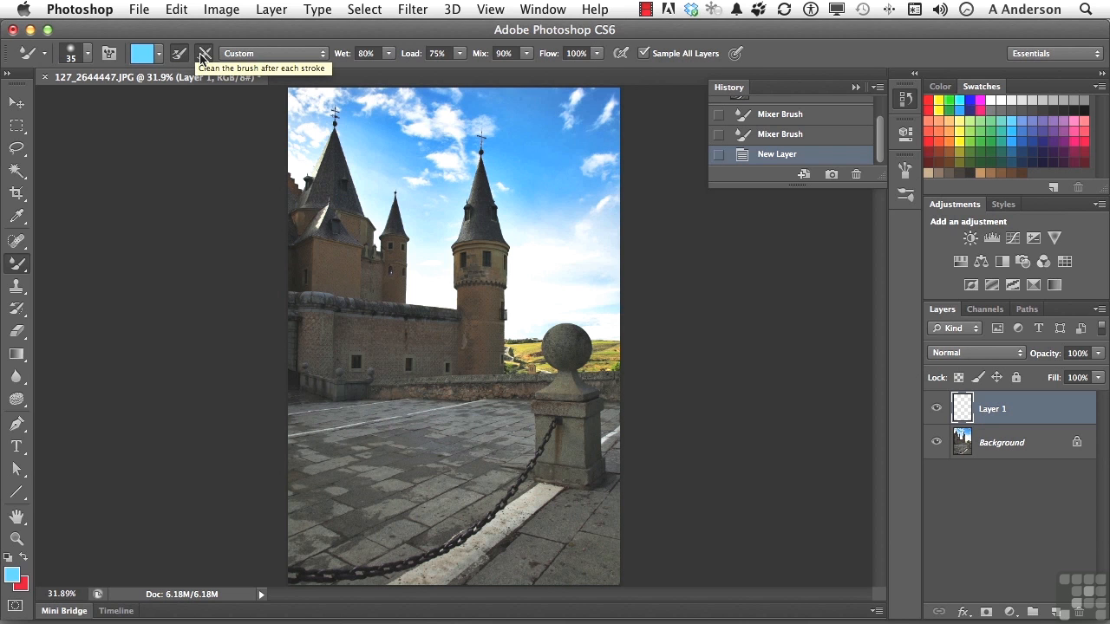
pyautogui.click(202, 55)
pyautogui.click(202, 56)
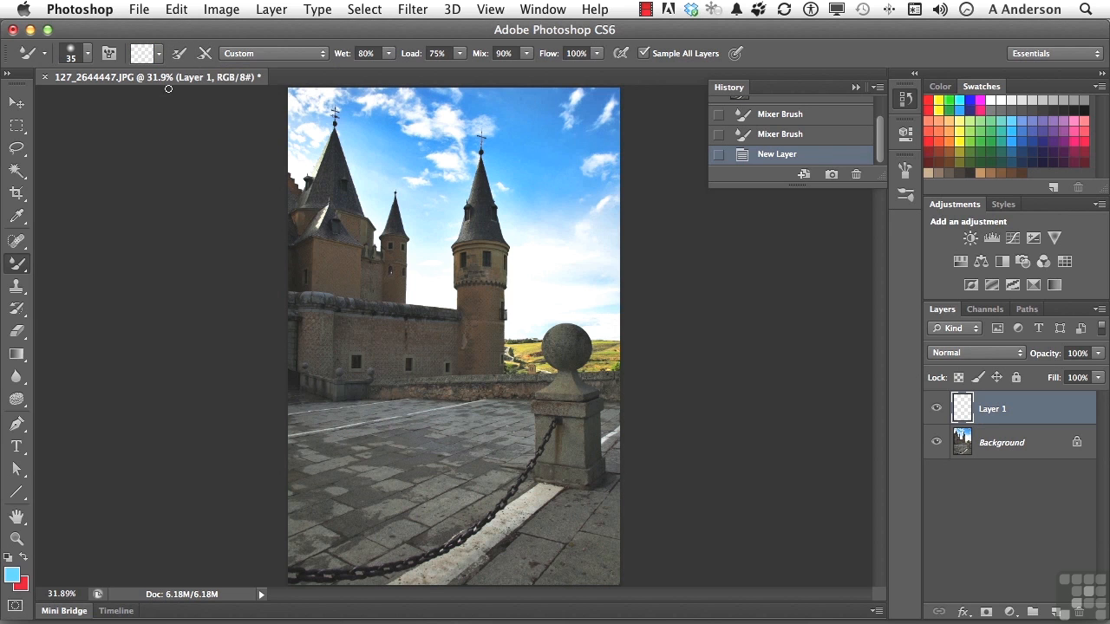
# Step: Apply the Dry mixer brush combination and dab the right tower's roof on Layer 1
pyautogui.click(270, 55)
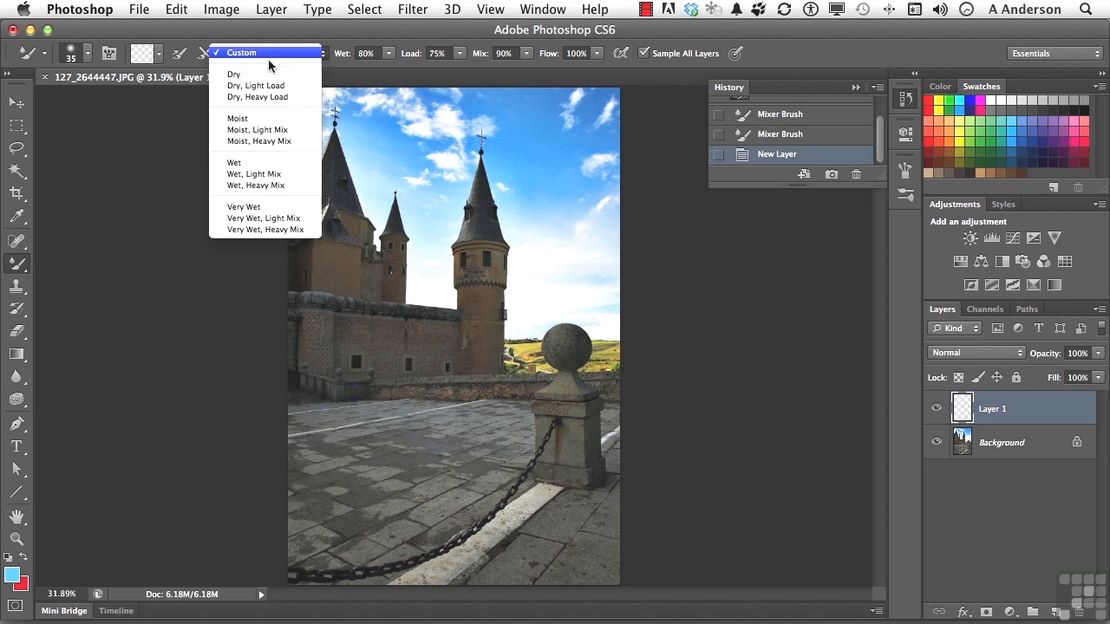
pyautogui.click(251, 74)
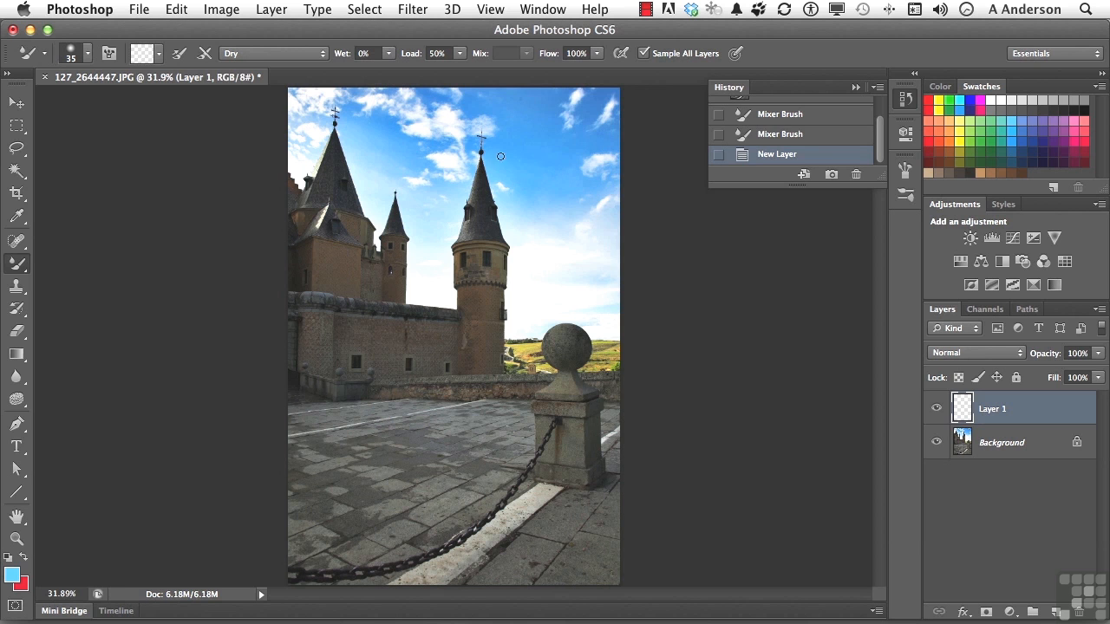
pyautogui.click(483, 194)
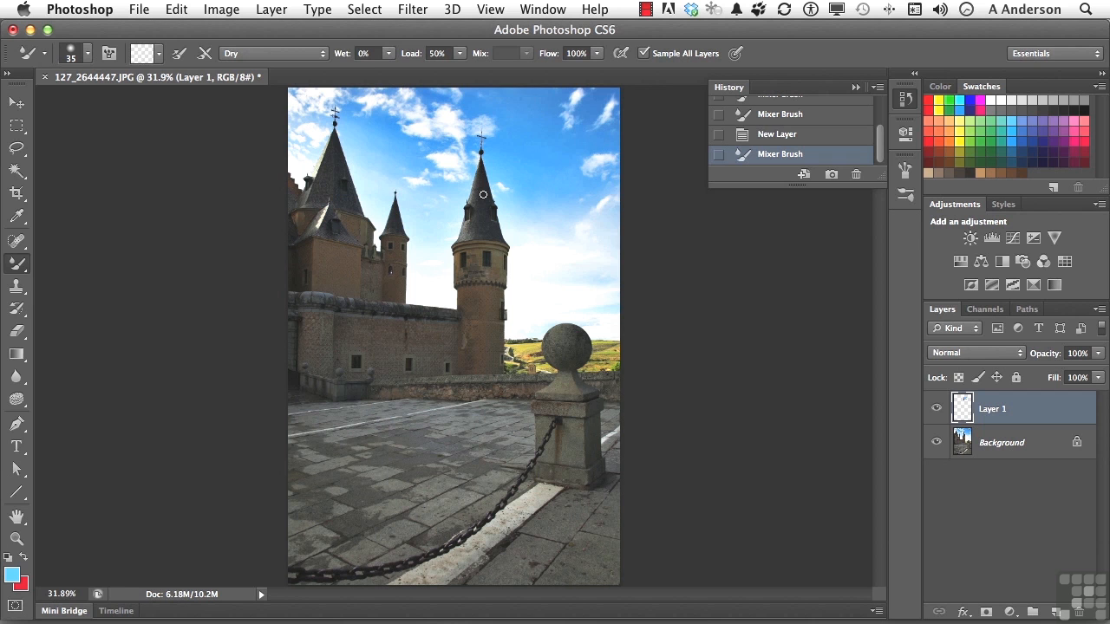
# Step: Enlarge the brush to 60 px and smear the tip of the right tower with the Moist combination
pyautogui.press(']')
pyautogui.press(']')
pyautogui.press(']')
pyautogui.press(']')
pyautogui.click(294, 57)
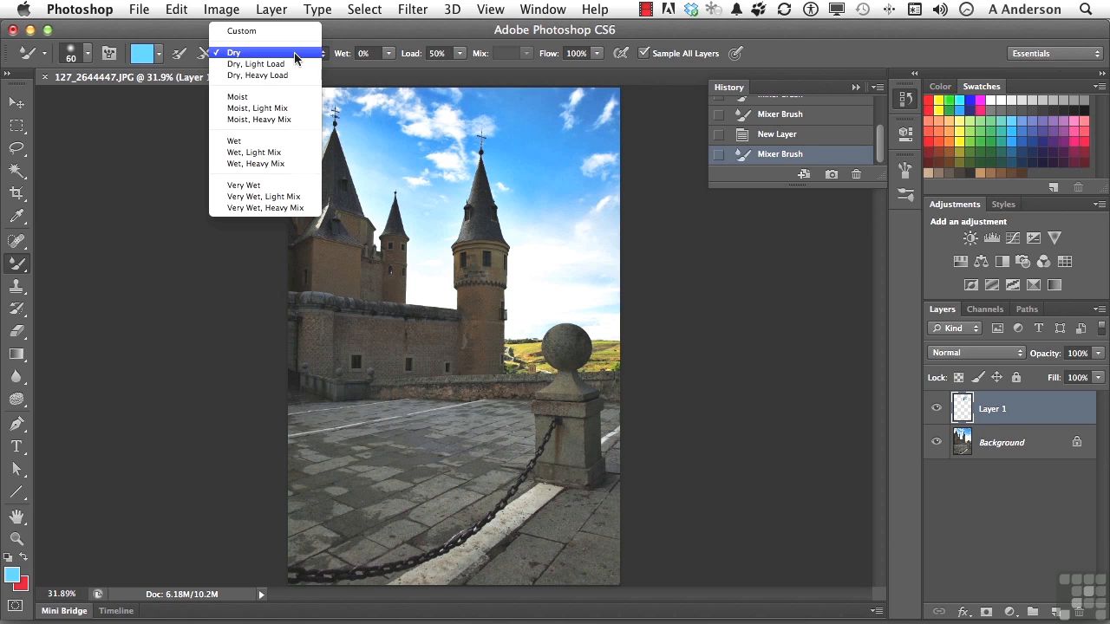
pyautogui.click(251, 97)
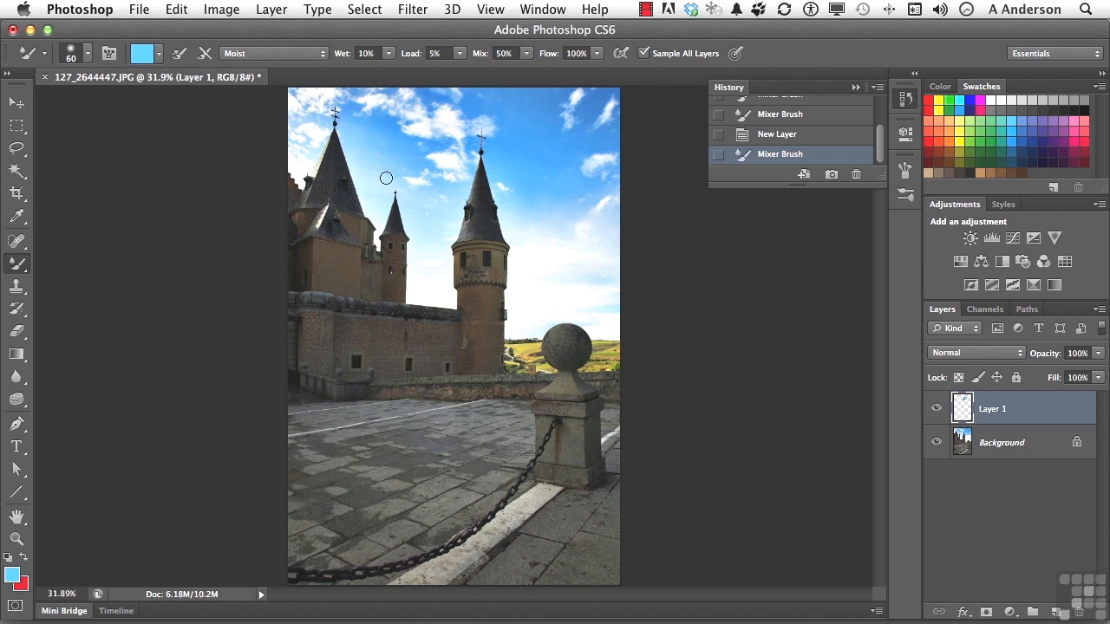
pyautogui.moveTo(469, 184)
pyautogui.mouseDown()
pyautogui.moveTo(516, 196)
pyautogui.moveTo(449, 173)
pyautogui.moveTo(511, 188)
pyautogui.moveTo(457, 165)
pyautogui.moveTo(506, 175)
pyautogui.moveTo(459, 160)
pyautogui.moveTo(496, 163)
pyautogui.moveTo(463, 150)
pyautogui.moveTo(501, 159)
pyautogui.moveTo(471, 148)
pyautogui.mouseUp()
# Step: Select the whole canvas, delete the trial strokes from Layer 1 and deselect
pyautogui.press('super+a')
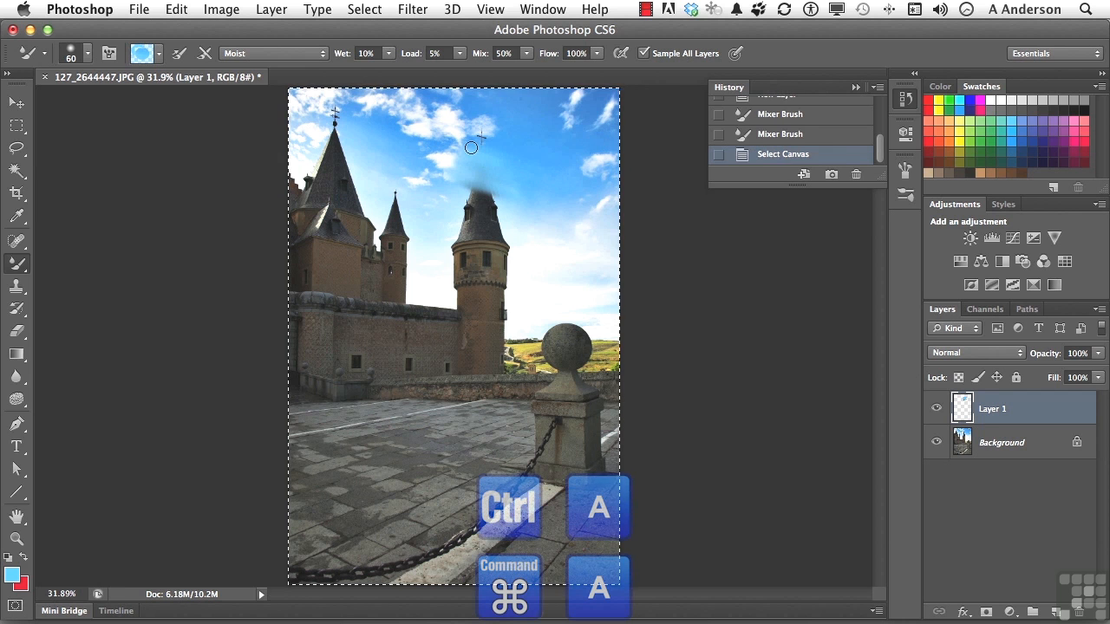
pyautogui.press('Delete')
pyautogui.press('super+d')
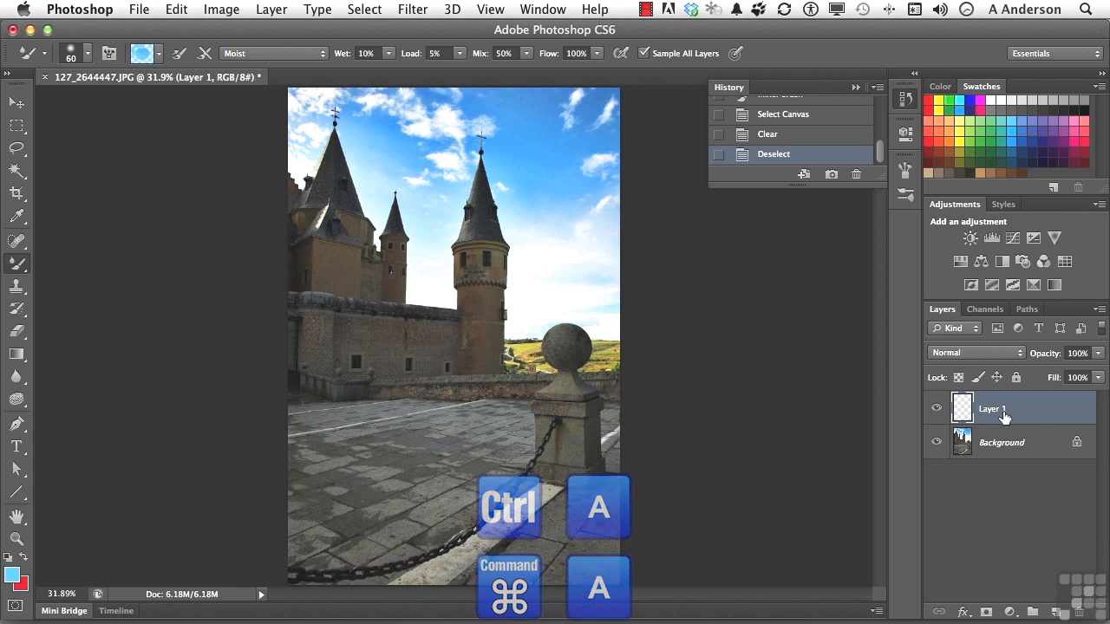
# Step: Choose the Wet, Light Mix combination and blend the right tower's roof and a patch of sky on Layer 1
pyautogui.click(307, 56)
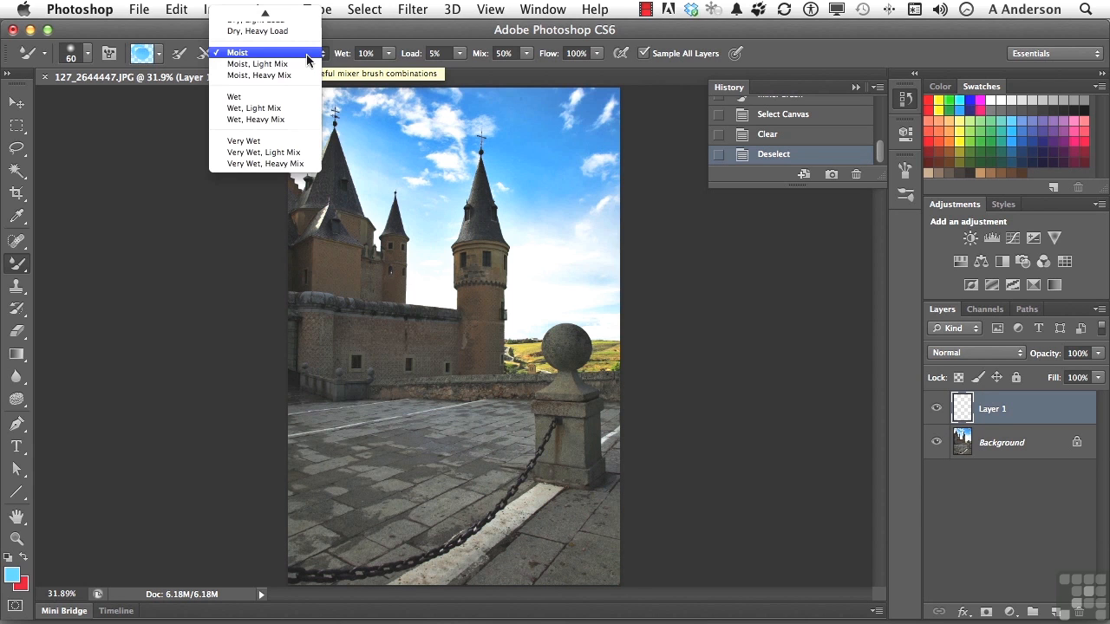
pyautogui.click(277, 113)
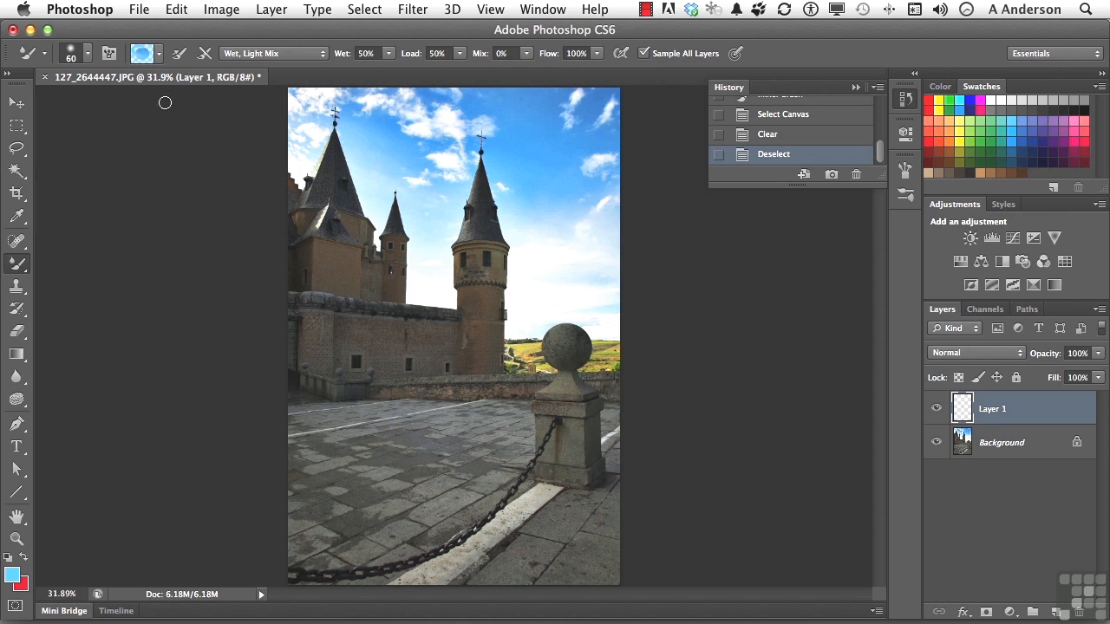
pyautogui.click(205, 54)
pyautogui.click(206, 57)
pyautogui.moveTo(489, 226)
pyautogui.mouseDown()
pyautogui.moveTo(484, 180)
pyautogui.moveTo(497, 241)
pyautogui.moveTo(487, 186)
pyautogui.moveTo(472, 232)
pyautogui.moveTo(477, 181)
pyautogui.moveTo(459, 239)
pyautogui.moveTo(496, 235)
pyautogui.moveTo(470, 208)
pyautogui.mouseUp()
pyautogui.moveTo(483, 225)
pyautogui.mouseDown()
pyautogui.moveTo(480, 172)
pyautogui.moveTo(481, 217)
pyautogui.mouseUp()
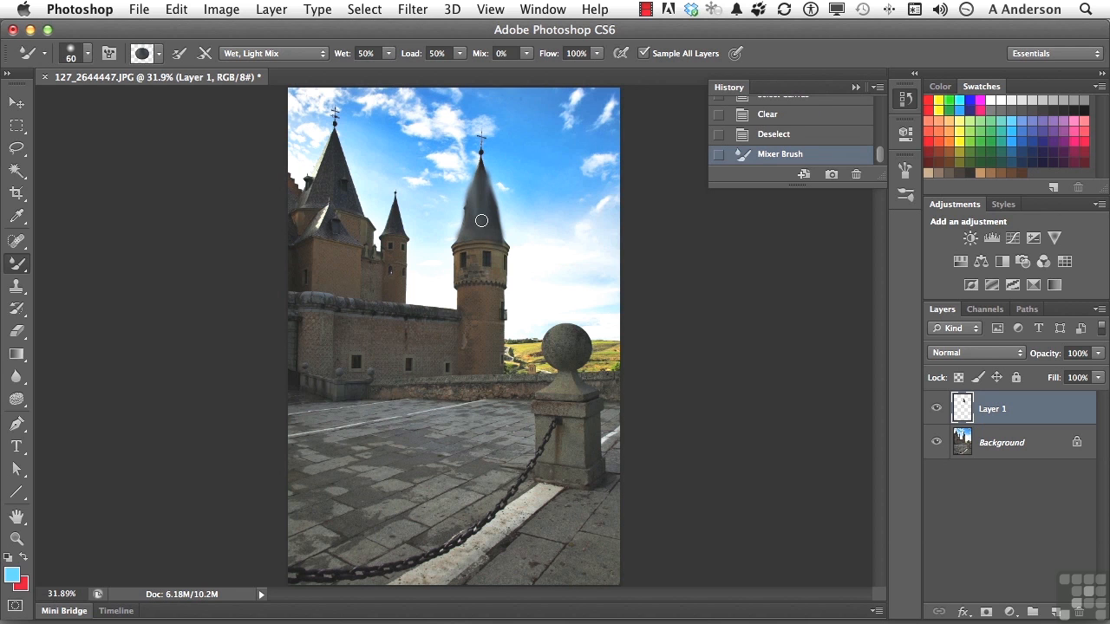
pyautogui.moveTo(547, 161)
pyautogui.mouseDown()
pyautogui.moveTo(556, 232)
pyautogui.moveTo(549, 142)
pyautogui.moveTo(548, 212)
pyautogui.moveTo(551, 152)
pyautogui.moveTo(550, 187)
pyautogui.mouseUp()
# Step: Remove the roof and sky strokes from Layer 1 and drop the selection
pyautogui.press('super+alt+z')
pyautogui.press('super+alt+z')
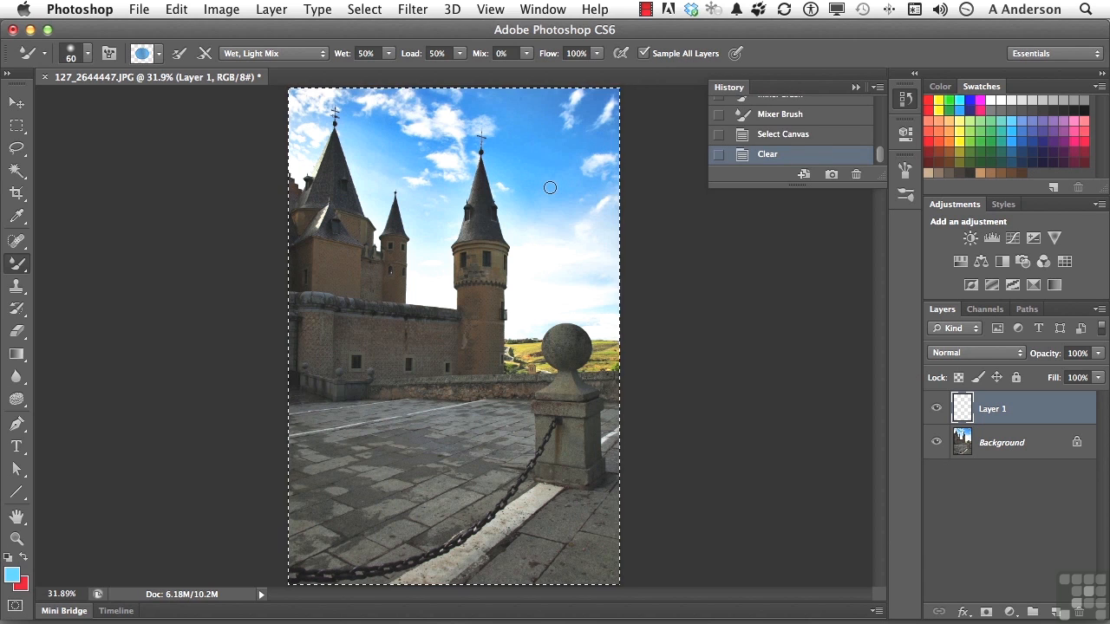
pyautogui.press('super+d')
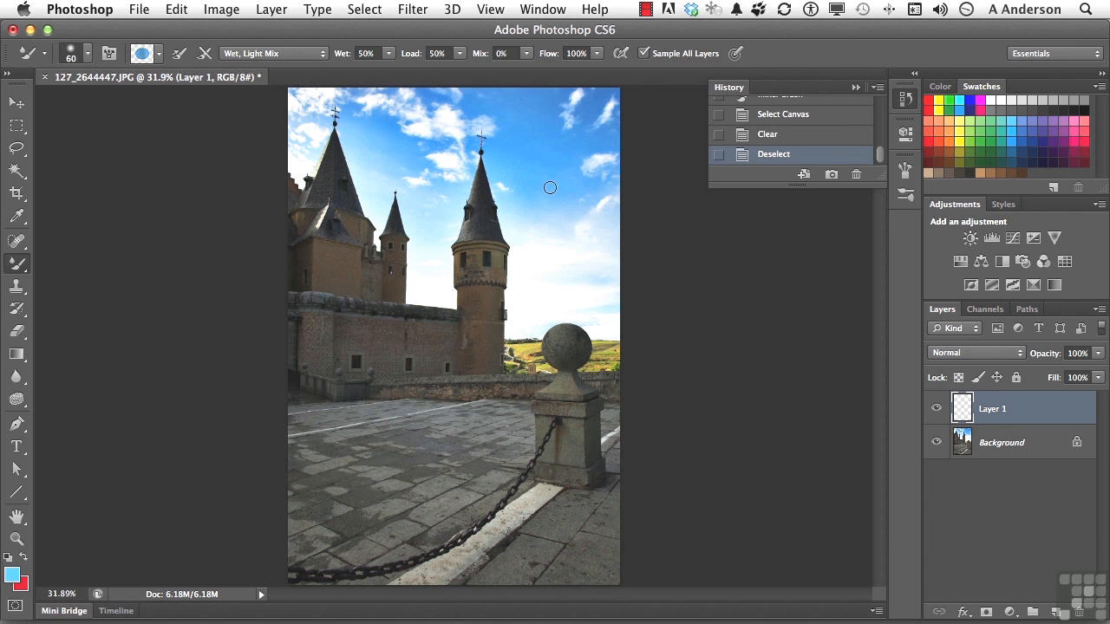
# Step: Enable cleaning the brush after each stroke, and blend the right tower's roof and the sky beside it
pyautogui.click(204, 56)
pyautogui.moveTo(479, 189)
pyautogui.mouseDown()
pyautogui.moveTo(461, 235)
pyautogui.moveTo(476, 187)
pyautogui.moveTo(476, 235)
pyautogui.moveTo(478, 181)
pyautogui.moveTo(497, 234)
pyautogui.moveTo(495, 207)
pyautogui.moveTo(493, 235)
pyautogui.moveTo(483, 209)
pyautogui.mouseUp()
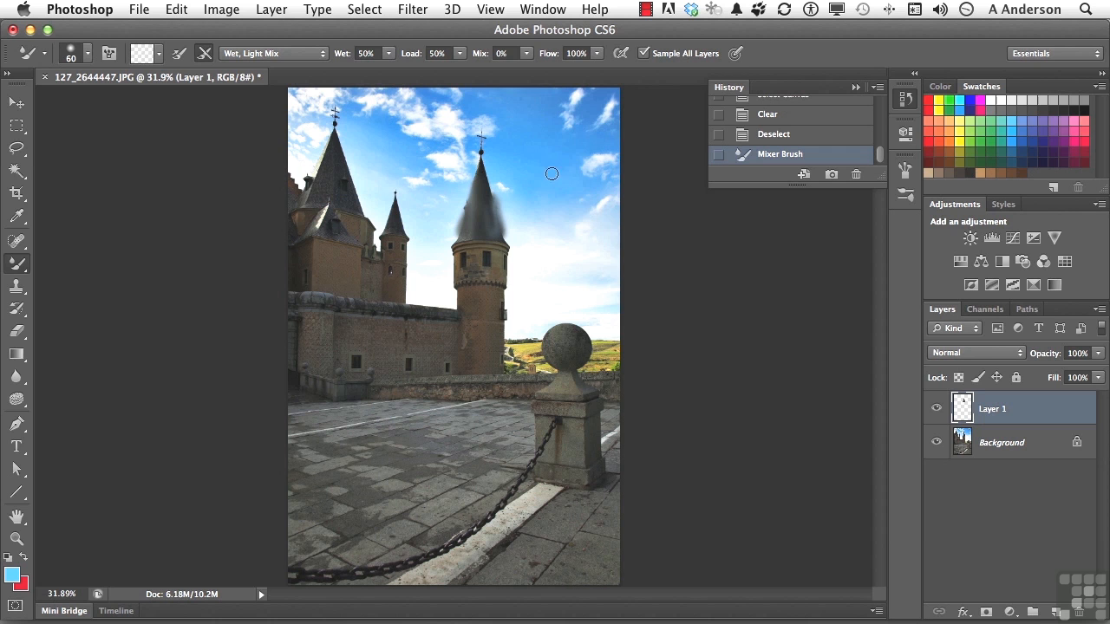
pyautogui.moveTo(562, 222)
pyautogui.mouseDown()
pyautogui.moveTo(544, 139)
pyautogui.moveTo(561, 208)
pyautogui.mouseUp()
pyautogui.click(561, 207)
# Step: Clear all the strokes made with the self-cleaning brush from Layer 1 and deselect the canvas
pyautogui.press('super+a')
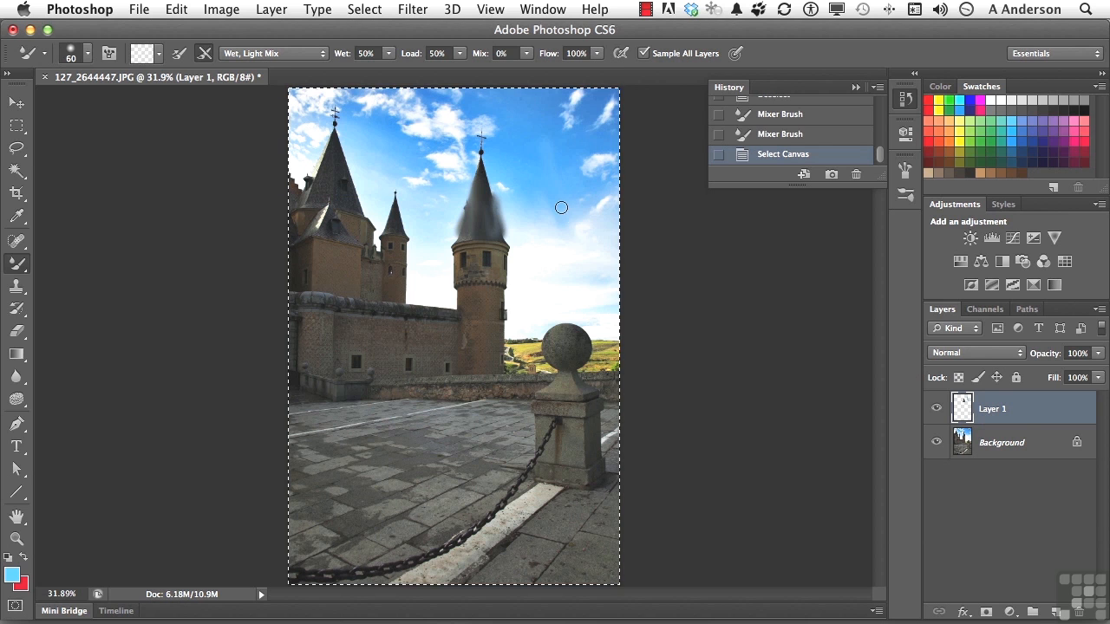
pyautogui.press('Delete')
pyautogui.press('super+d')
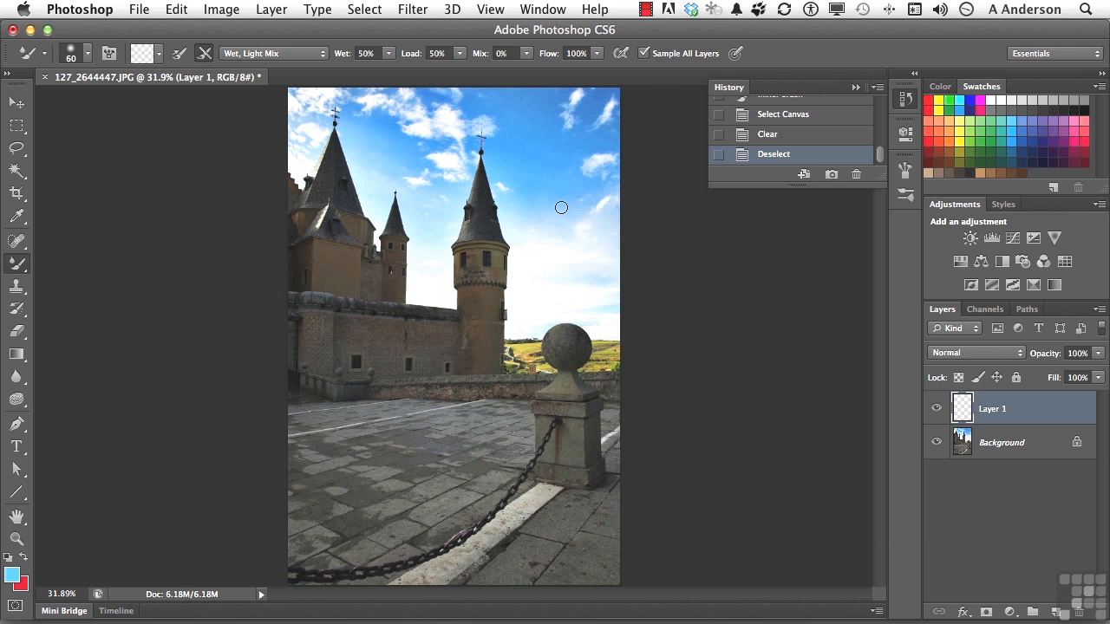
# Step: Switch to the fan-shaped bristle brush, reduce its size and paint over the right tower's roof
pyautogui.click(87, 56)
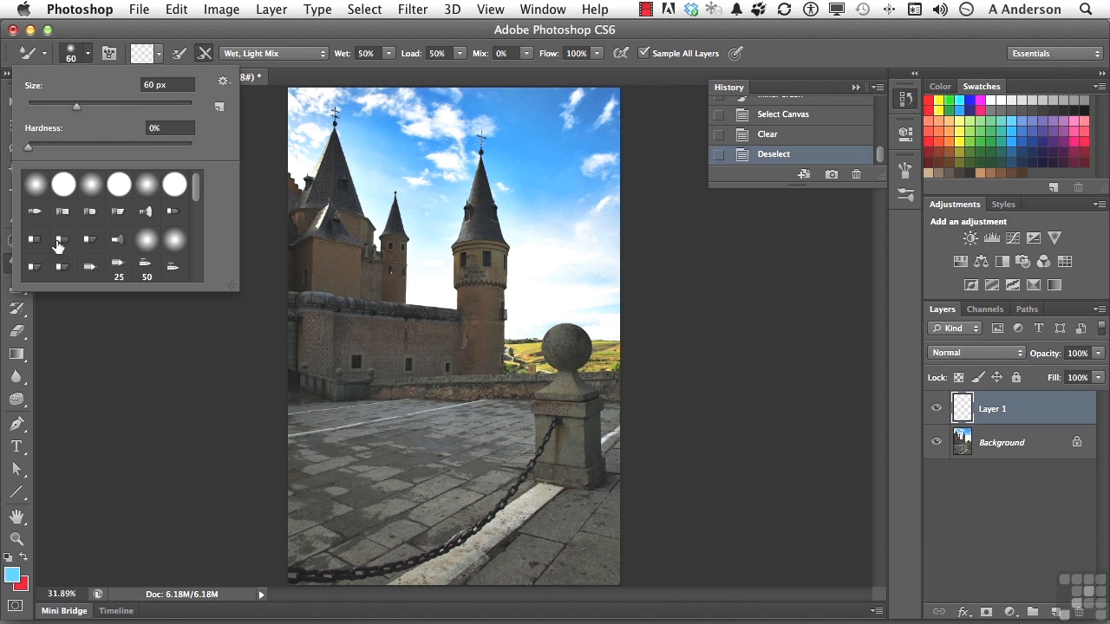
pyautogui.click(117, 242)
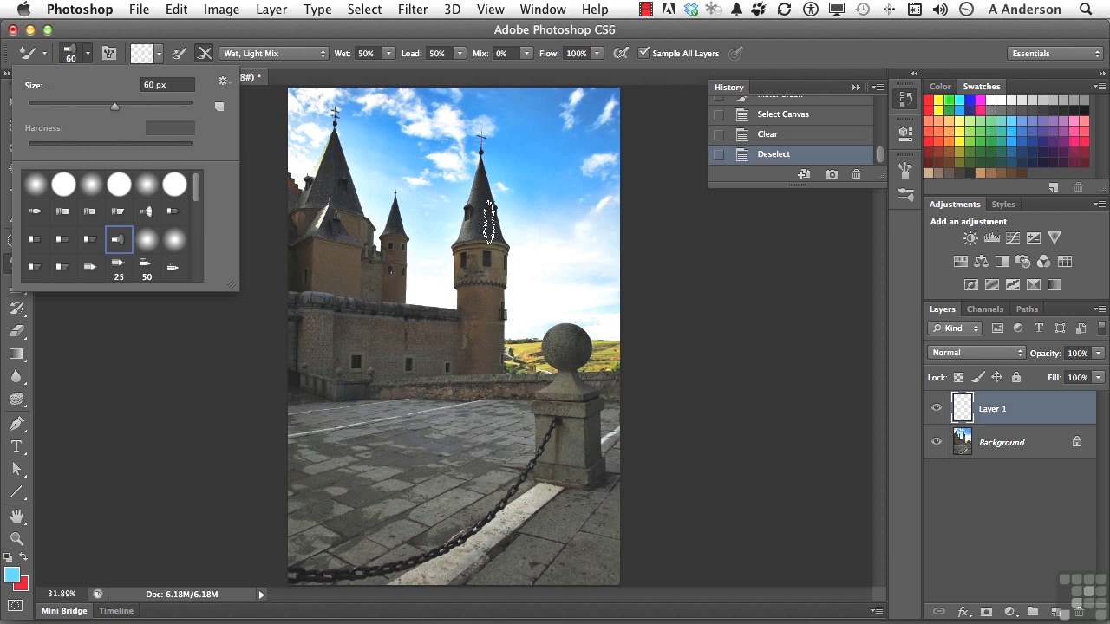
pyautogui.click(681, 34)
pyautogui.press('[')
pyautogui.press('[')
pyautogui.press('[')
pyautogui.press('[')
pyautogui.moveTo(484, 233)
pyautogui.mouseDown()
pyautogui.moveTo(494, 223)
pyautogui.moveTo(509, 216)
pyautogui.moveTo(489, 212)
pyautogui.moveTo(491, 184)
pyautogui.mouseUp()
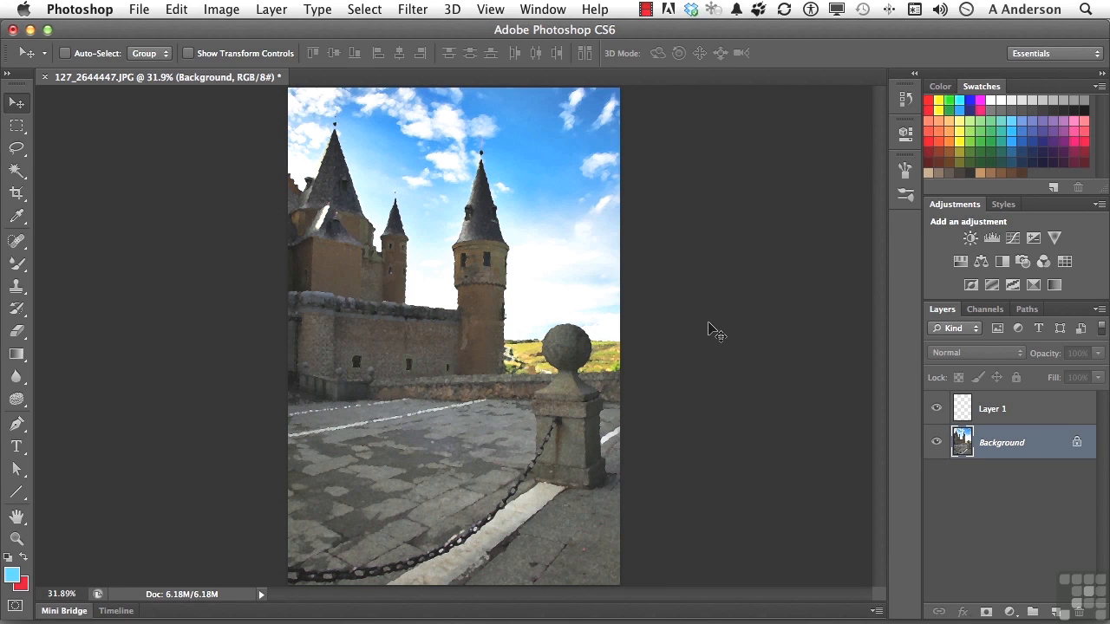
# Step: Examine the painterly texture of the castle wall and right tower at 100% zoom
pyautogui.click(16, 540)
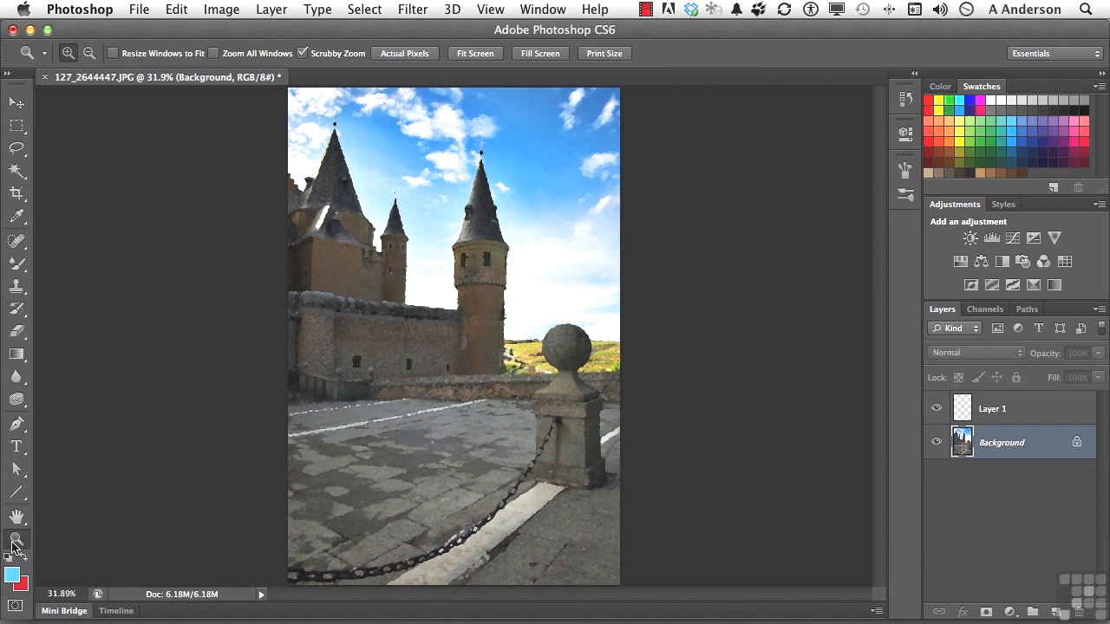
pyautogui.click(411, 321)
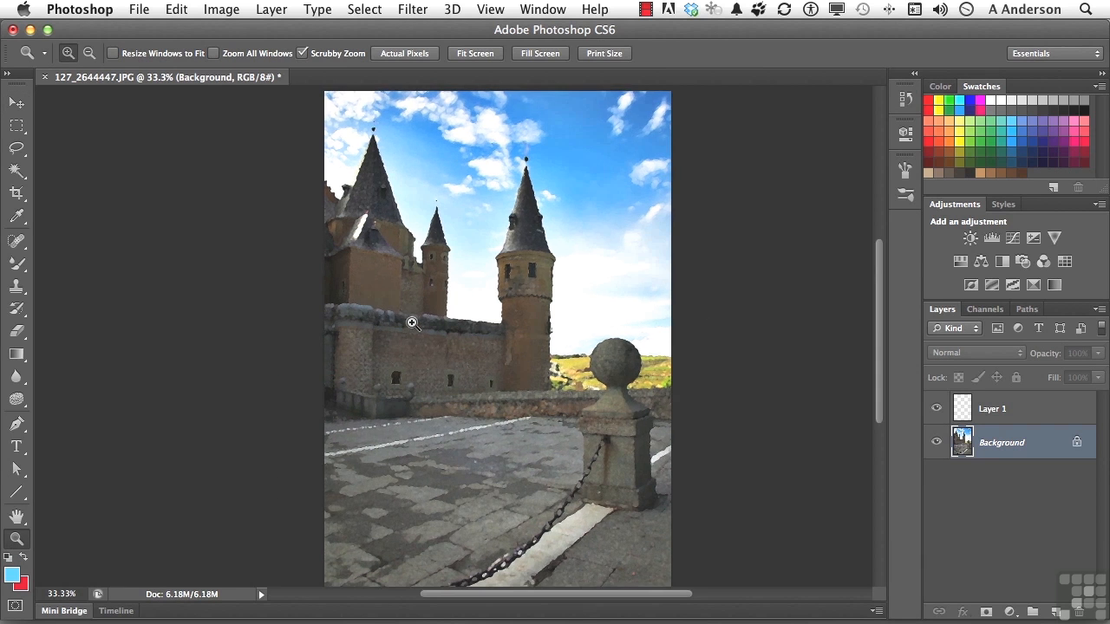
pyautogui.click(498, 324)
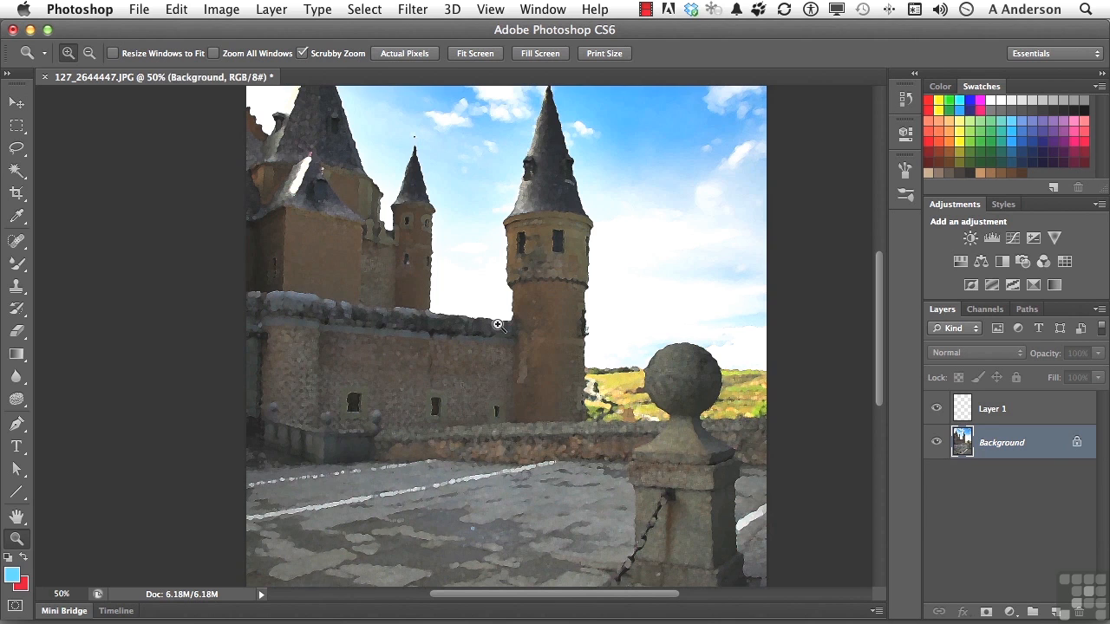
pyautogui.click(498, 325)
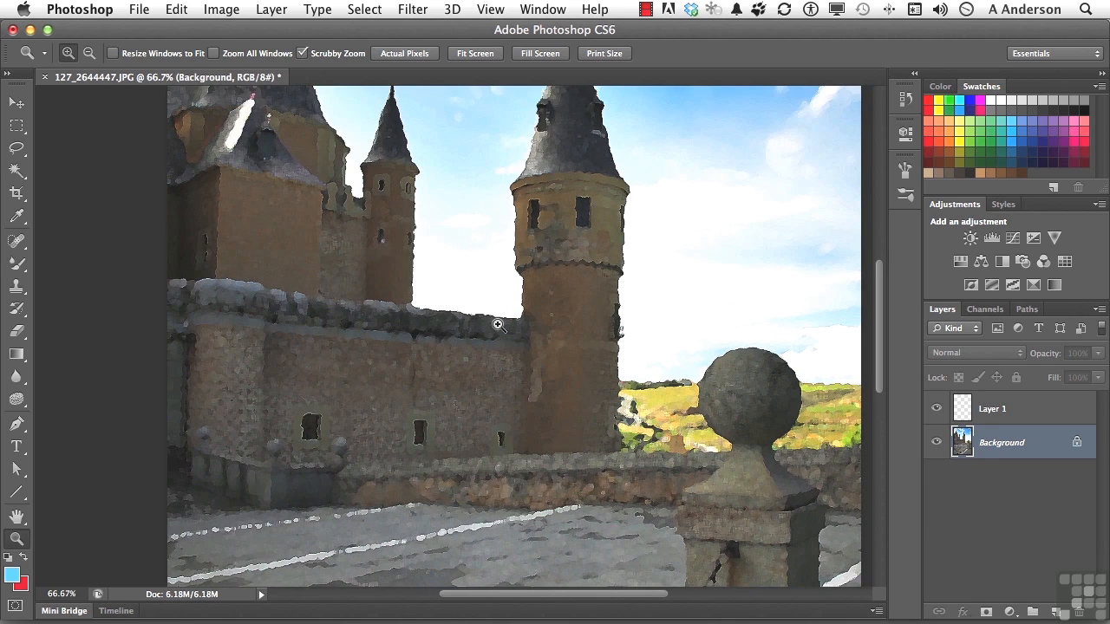
pyautogui.click(497, 324)
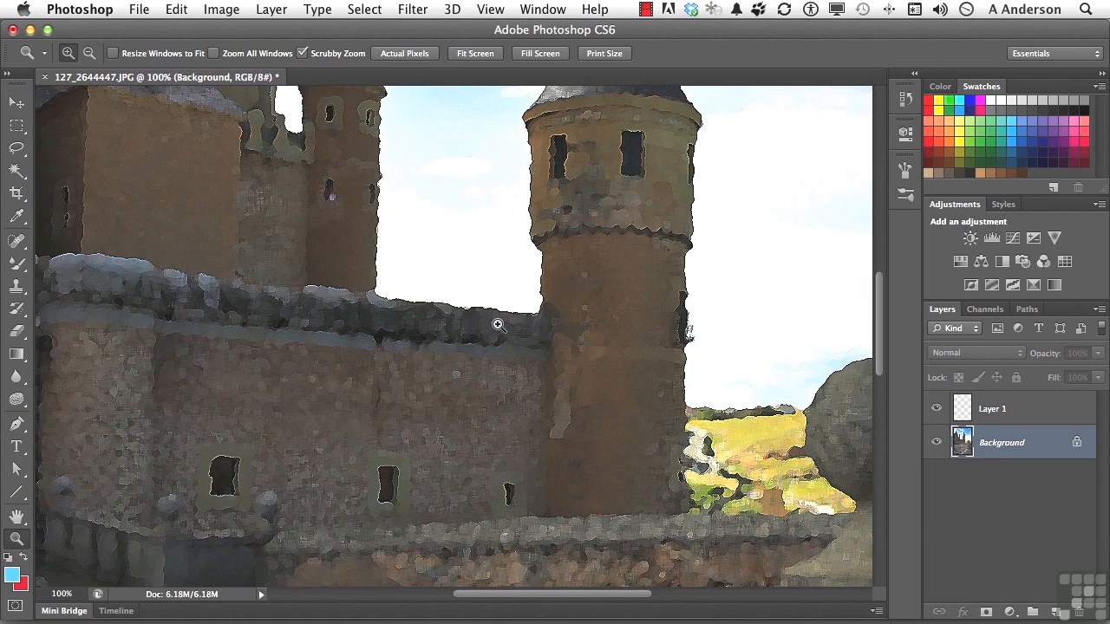